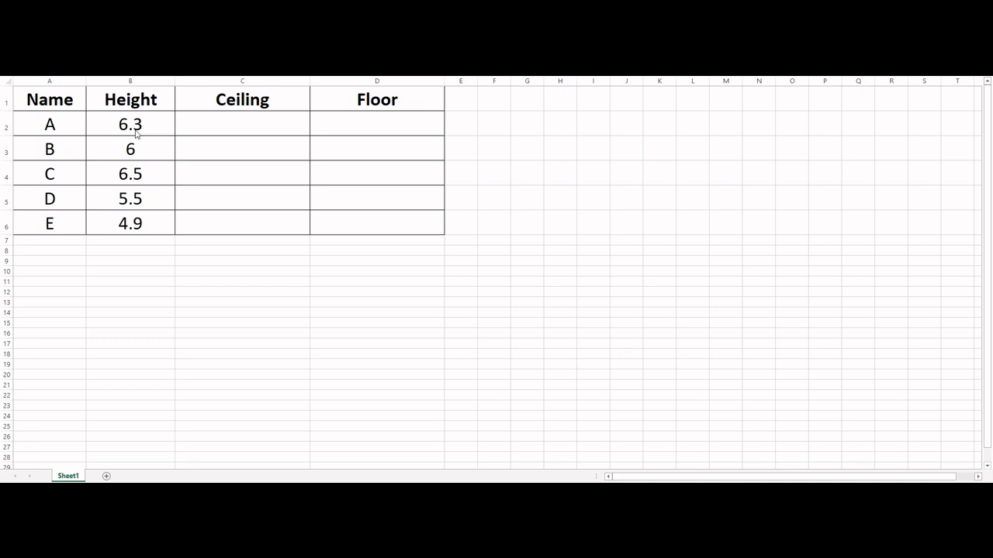
- Enter the formula =CEILING(B2,1) in cell C2 to round the first height up to a multiple of 1
{"action": "double_click", "coordinate": [232, 124]}
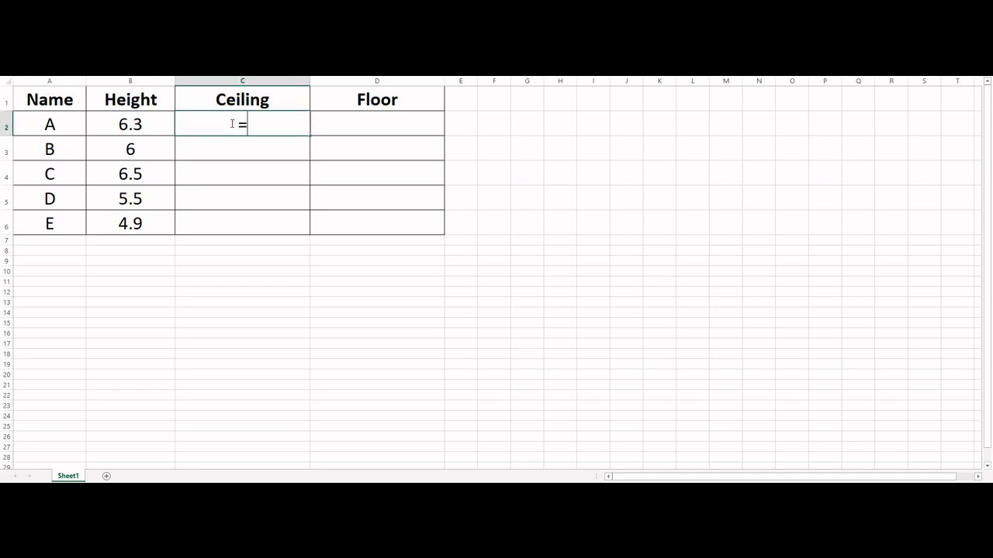
{"action": "type", "text": "=ce"}
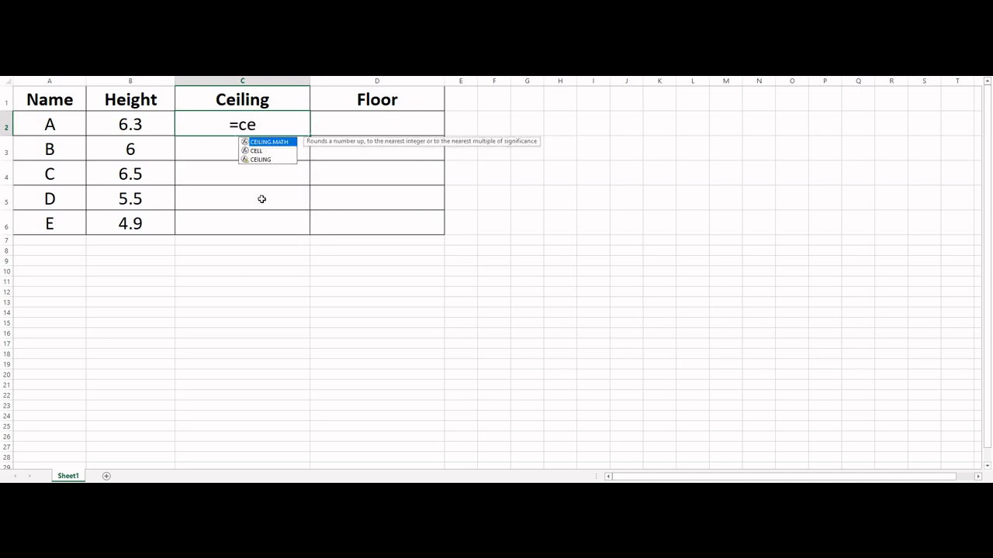
{"action": "double_click", "coordinate": [263, 159]}
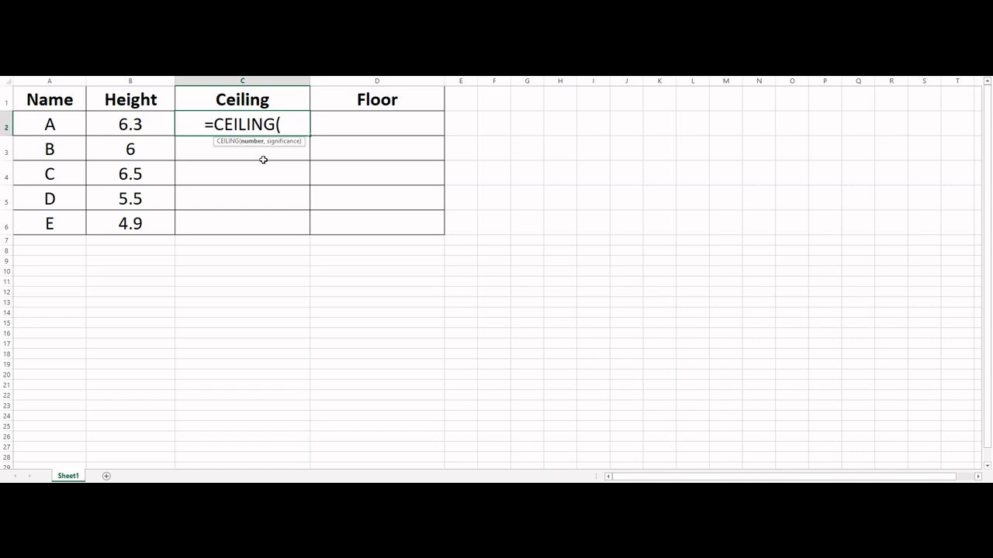
{"action": "left_click", "coordinate": [124, 125]}
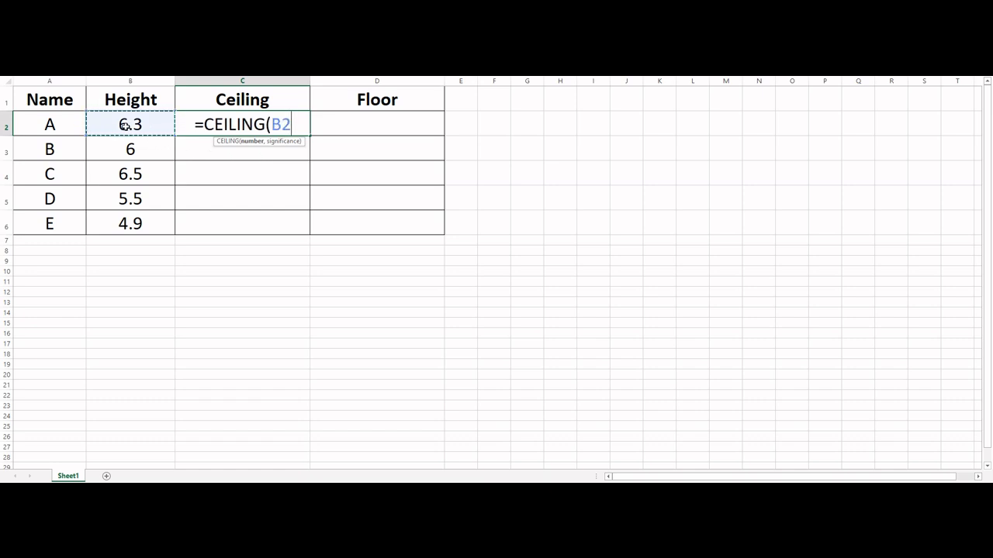
{"action": "type", "text": ","}
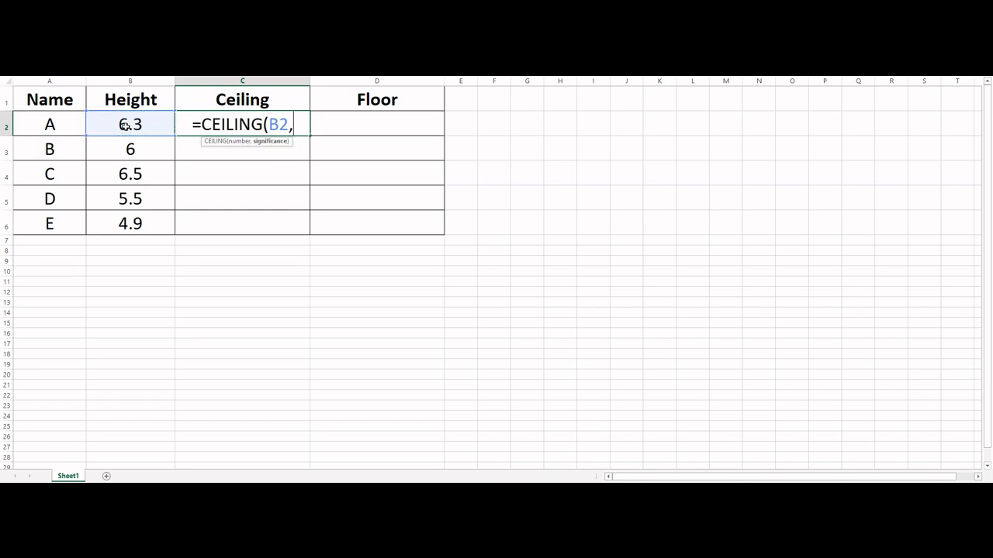
{"action": "type", "text": "1"}
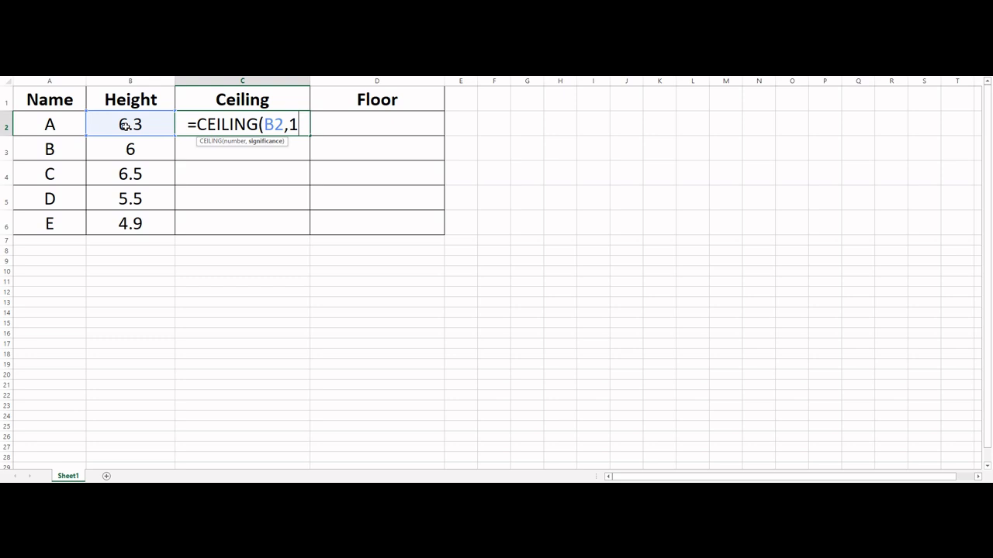
{"action": "type", "text": ")"}
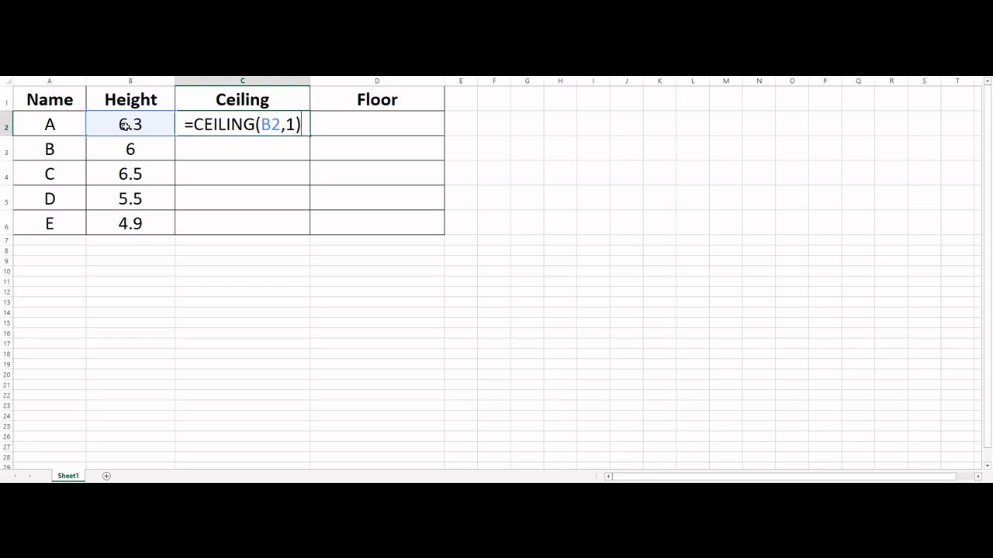
{"action": "key", "text": "Return"}
{"action": "key", "text": "Down"}
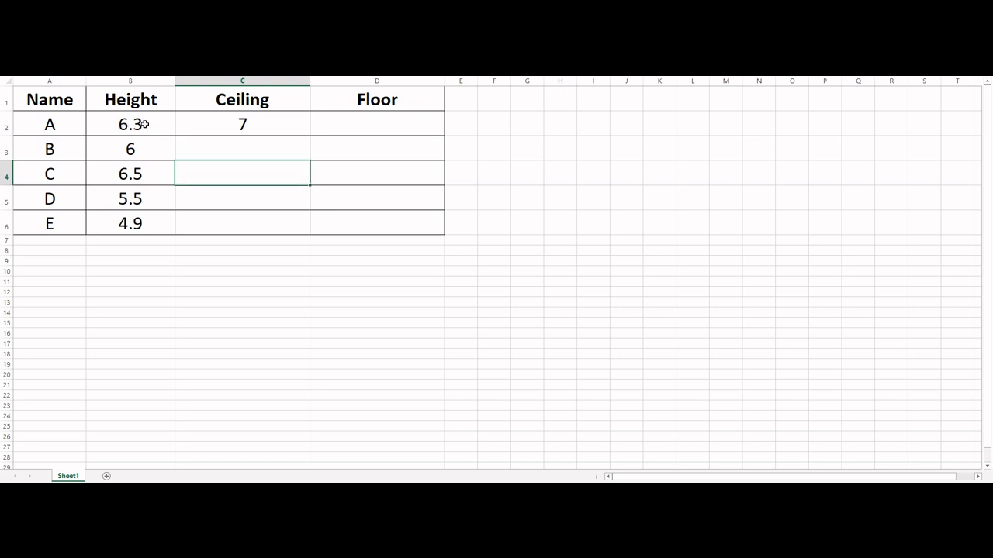
- Fill the CEILING formula with significance 1 from C2 down to C6
{"action": "left_click", "coordinate": [190, 124]}
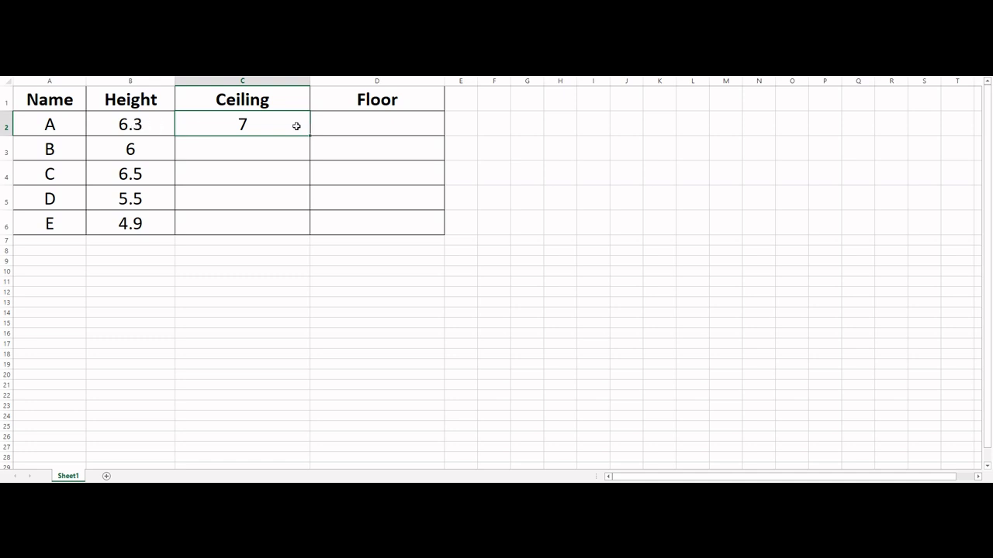
{"action": "left_click_drag", "start_coordinate": [310, 136], "coordinate": [302, 227]}
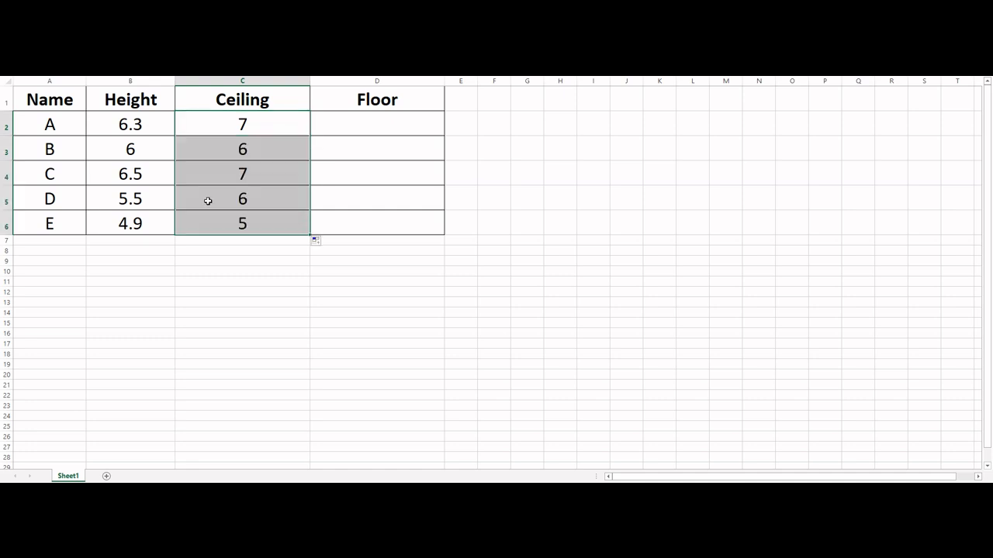
{"action": "left_click", "coordinate": [233, 154]}
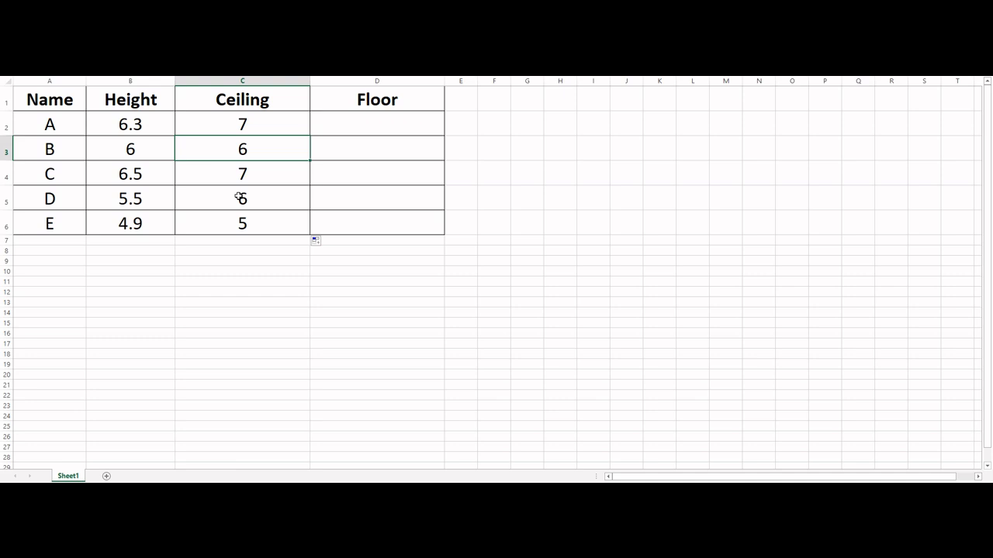
- Replace the formula in C2 with =CEILING(B2,2) and fill it down through C6
{"action": "left_click", "coordinate": [256, 124]}
{"action": "double_click", "coordinate": [256, 124]}
{"action": "key", "text": "shift+End"}
{"action": "key", "text": "BackSpace"}
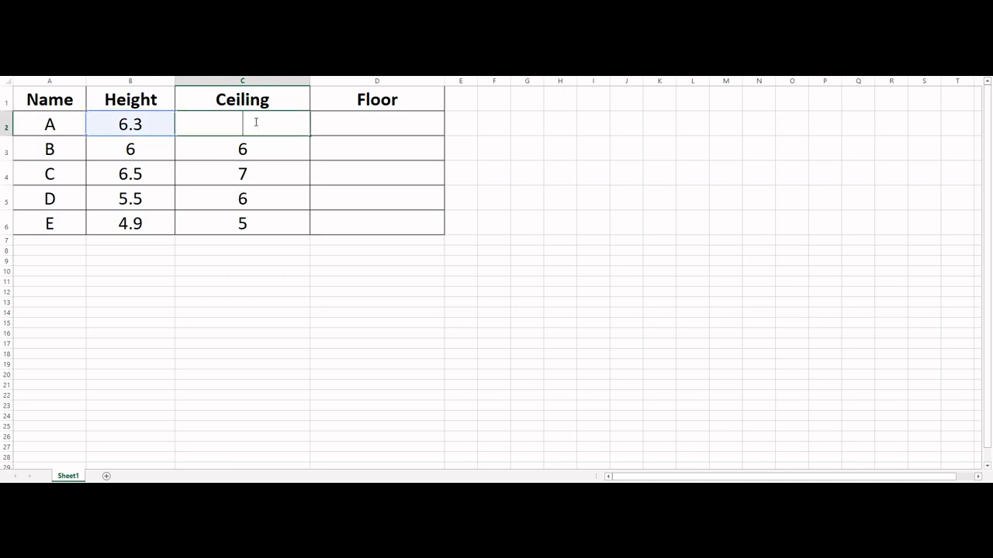
{"action": "type", "text": "="}
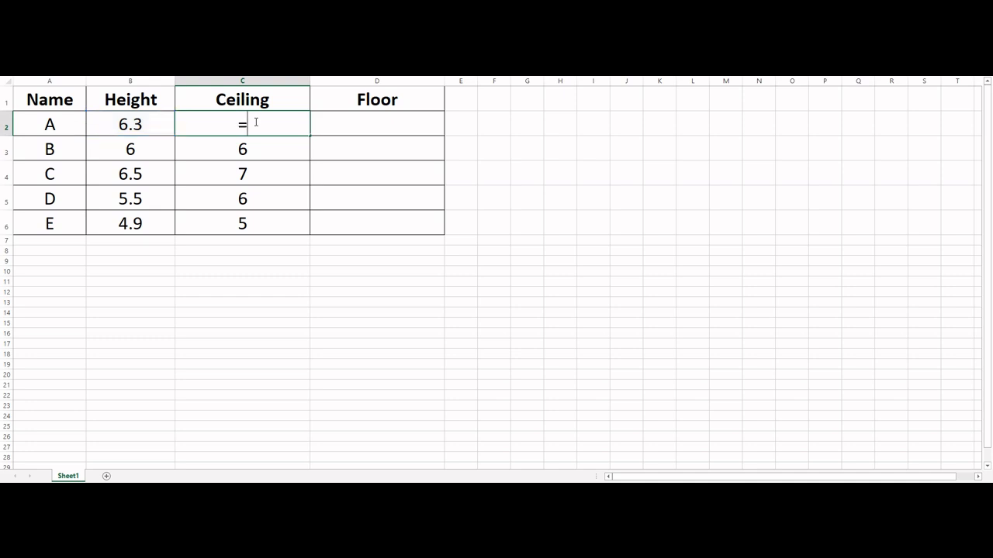
{"action": "type", "text": "ce"}
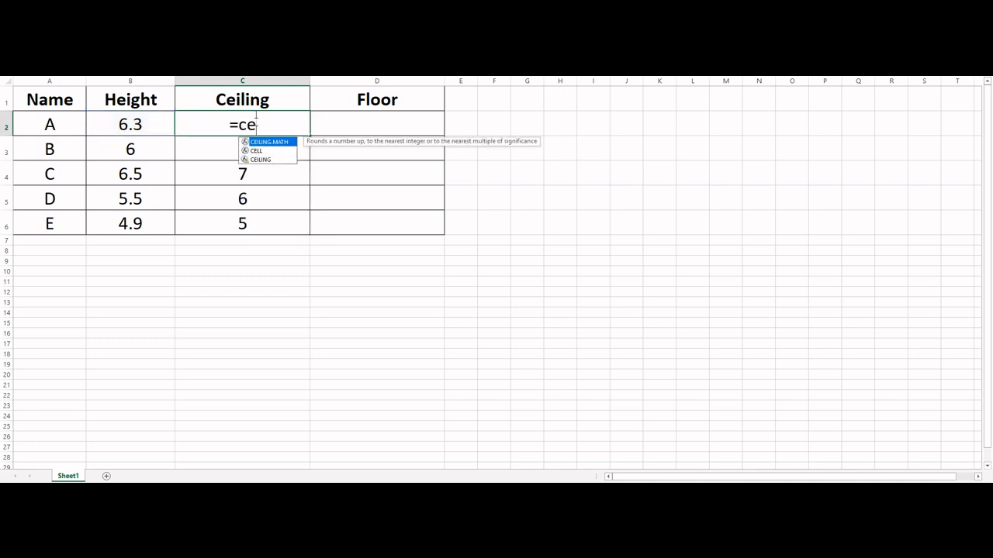
{"action": "double_click", "coordinate": [261, 159]}
{"action": "left_click", "coordinate": [142, 124]}
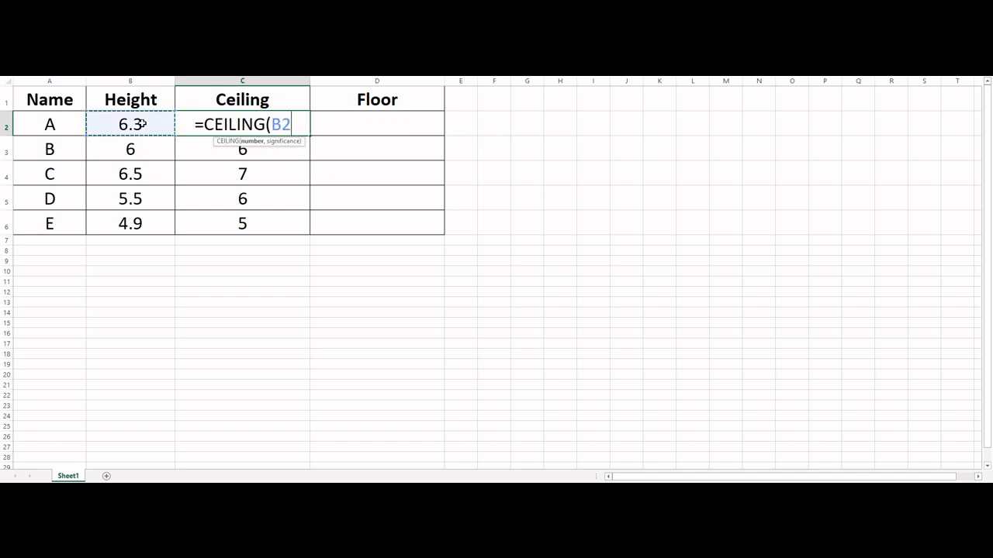
{"action": "type", "text": ","}
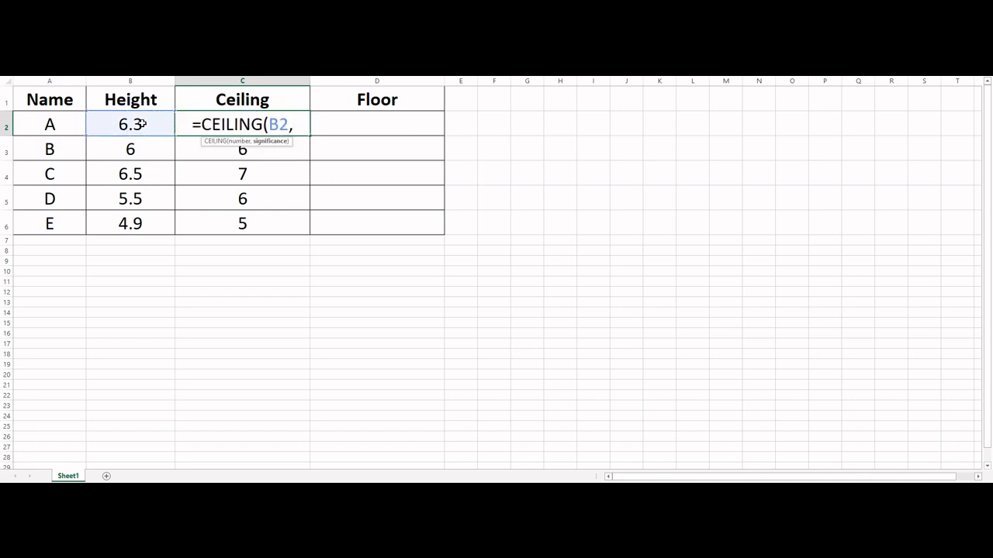
{"action": "type", "text": "2)"}
{"action": "key", "text": "Return"}
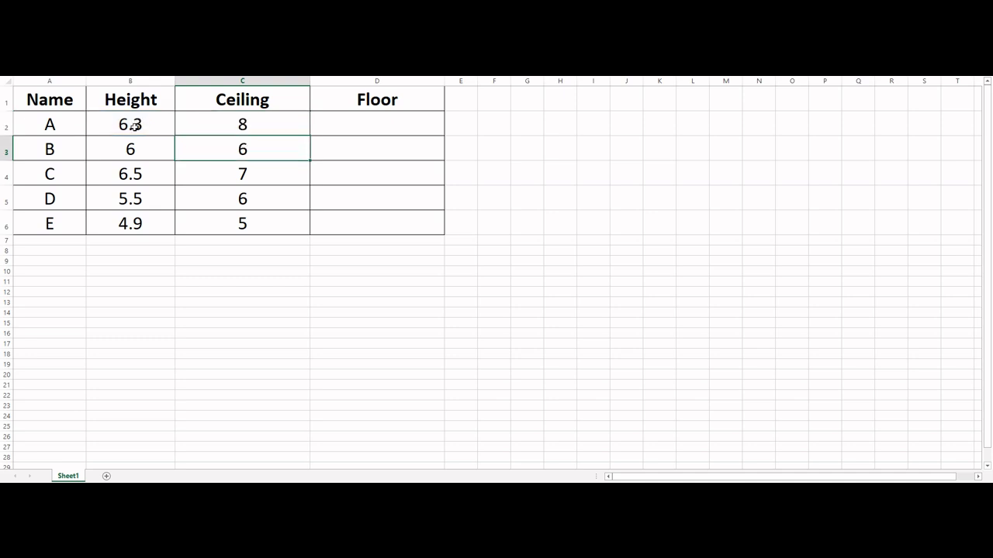
{"action": "left_click", "coordinate": [242, 123]}
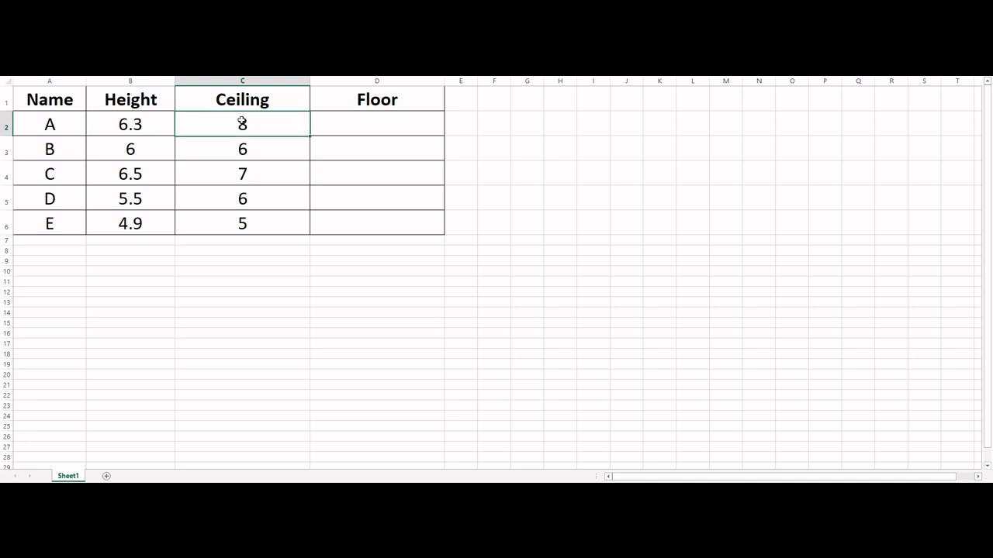
{"action": "left_click_drag", "start_coordinate": [308, 136], "coordinate": [297, 222]}
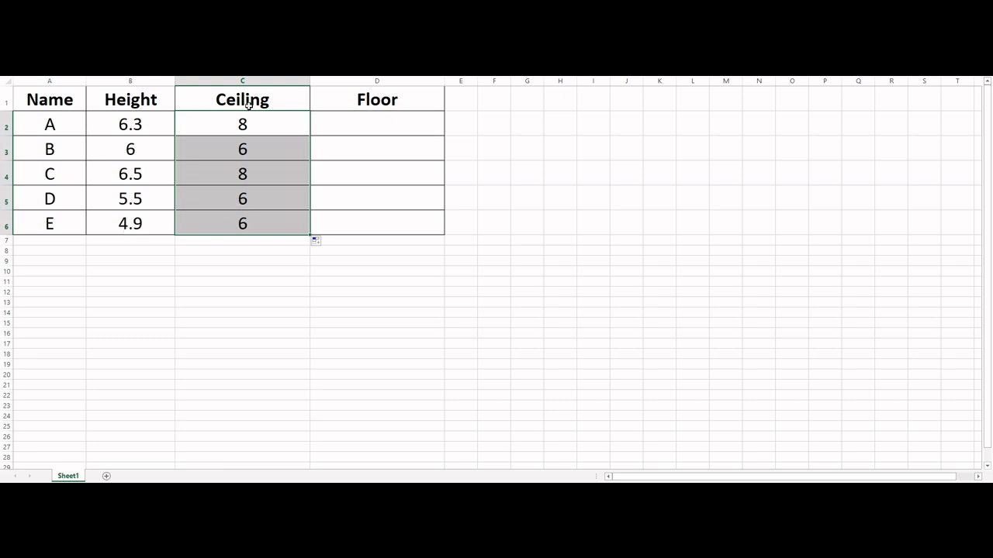
- Enter the formula =FLOOR(B2,1) in cell D2 and fill it down through D6
{"action": "left_click", "coordinate": [349, 125]}
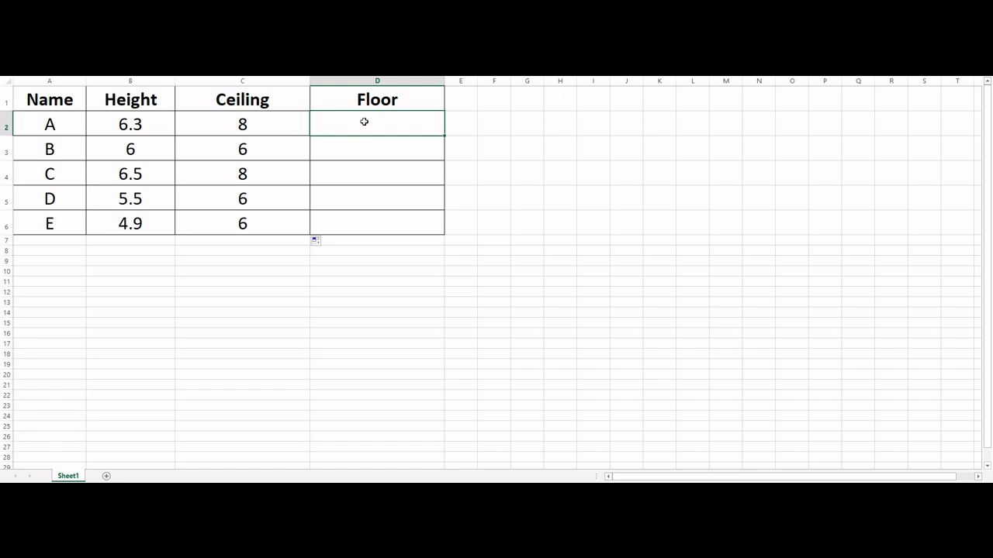
{"action": "type", "text": "=floo"}
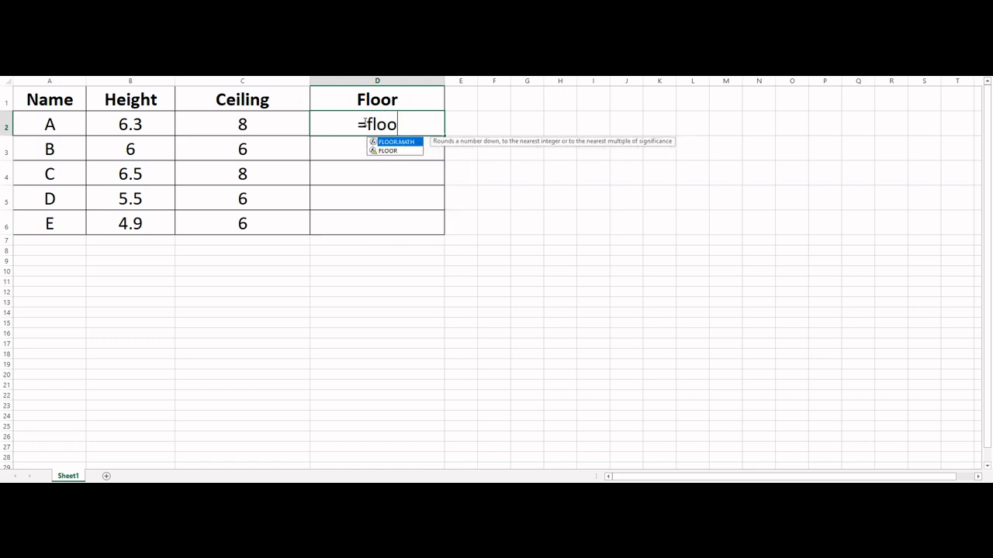
{"action": "double_click", "coordinate": [390, 151]}
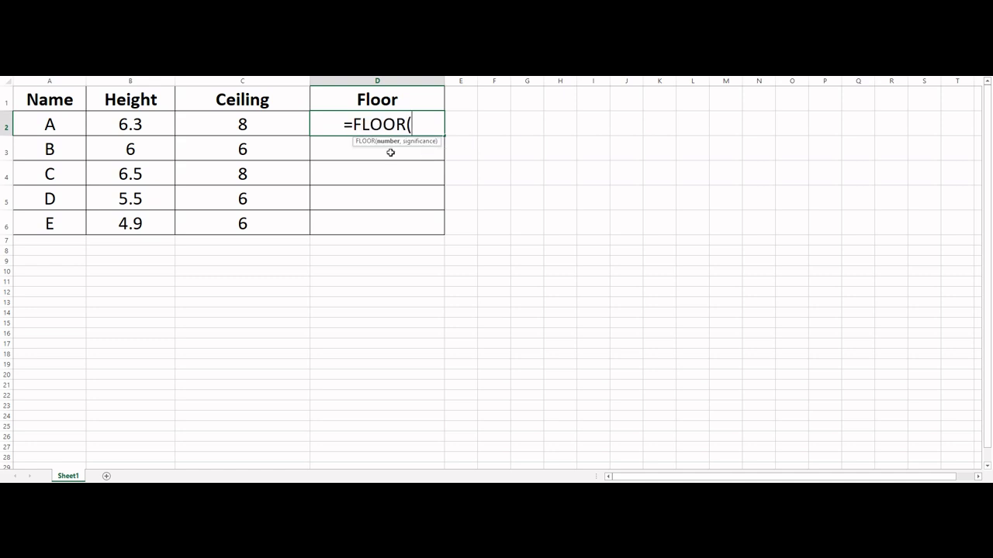
{"action": "left_click", "coordinate": [124, 121]}
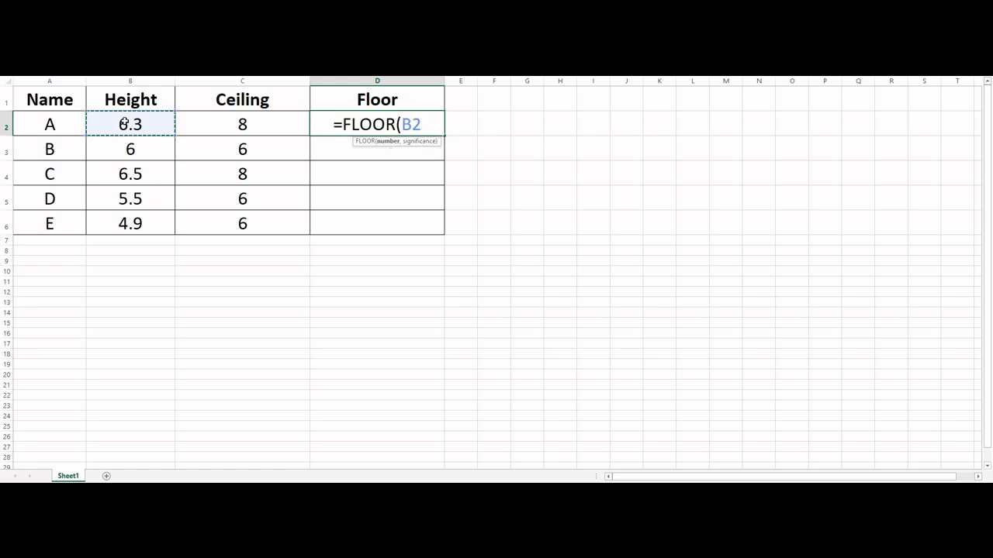
{"action": "type", "text": ",1)"}
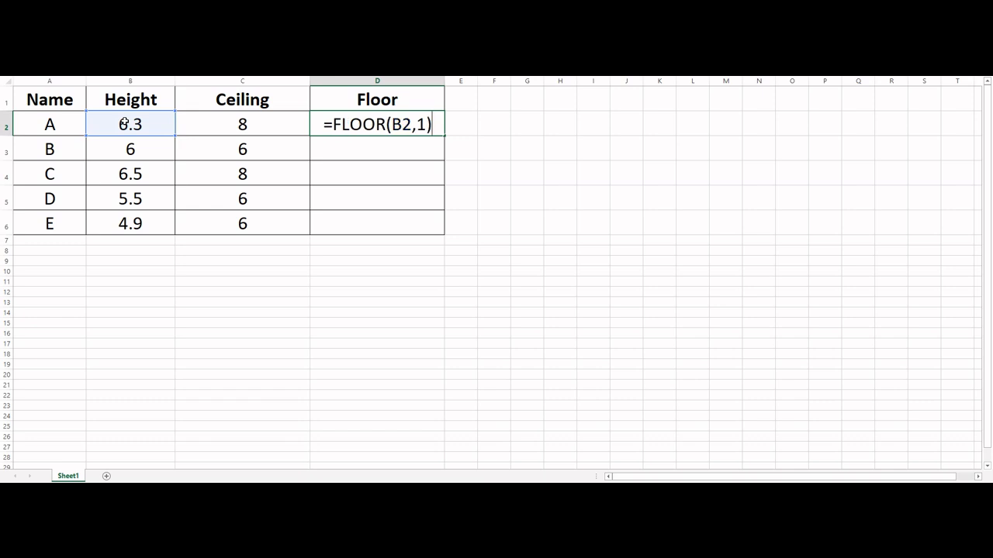
{"action": "key", "text": "Return"}
{"action": "left_click", "coordinate": [357, 122]}
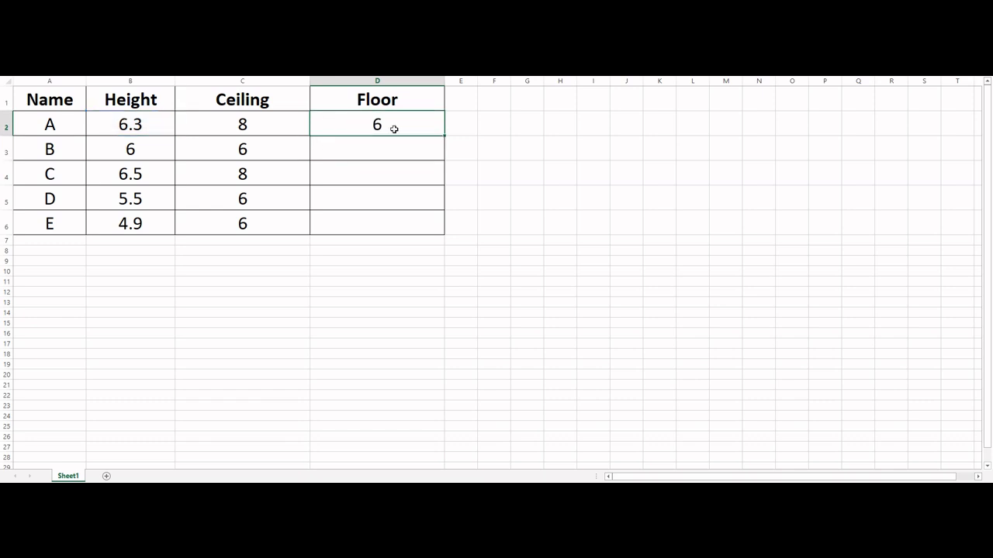
{"action": "left_click_drag", "start_coordinate": [445, 135], "coordinate": [435, 231]}
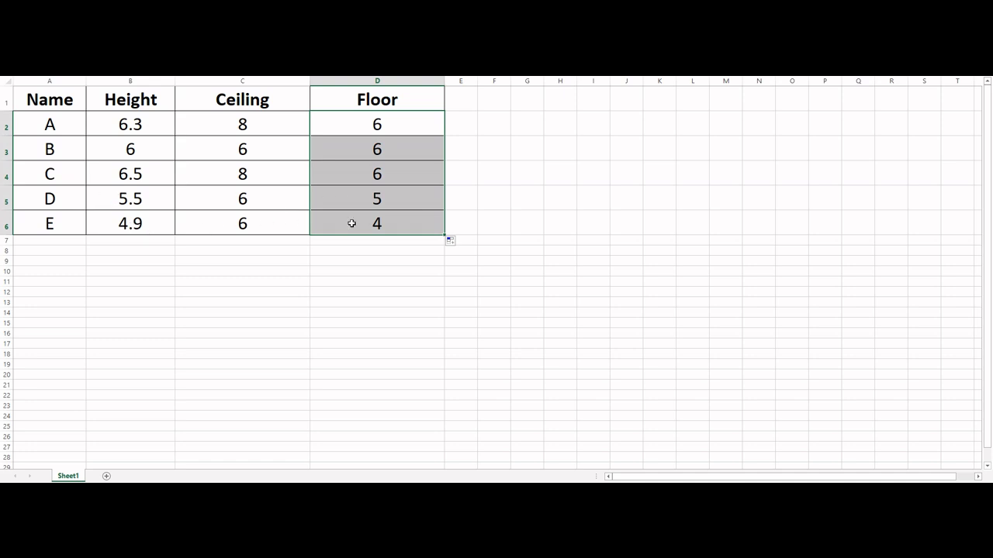
- Replace the formula in D2 with =FLOOR(B2,2) to round the first height down to a multiple of 2
{"action": "left_click", "coordinate": [370, 129]}
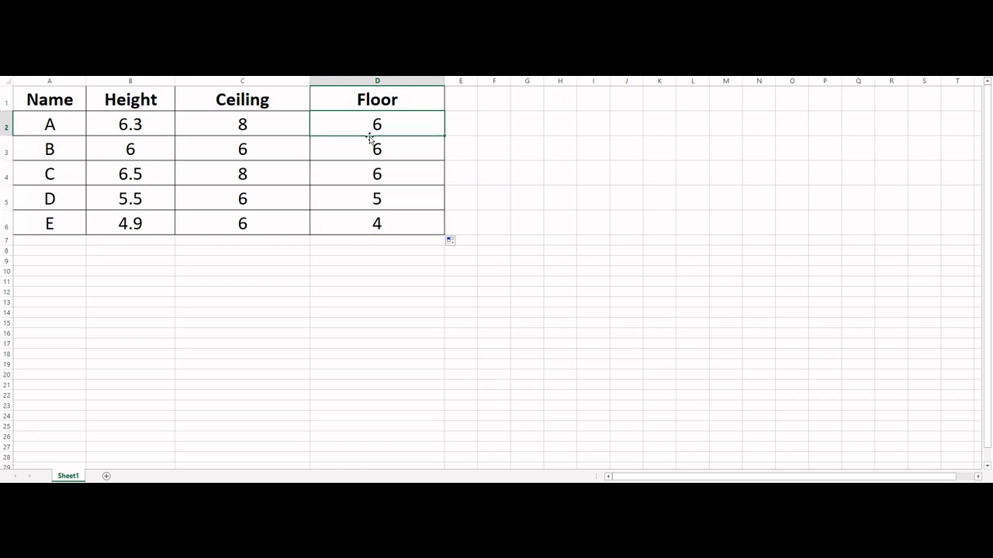
{"action": "key", "text": "BackSpace"}
{"action": "type", "text": "=fl"}
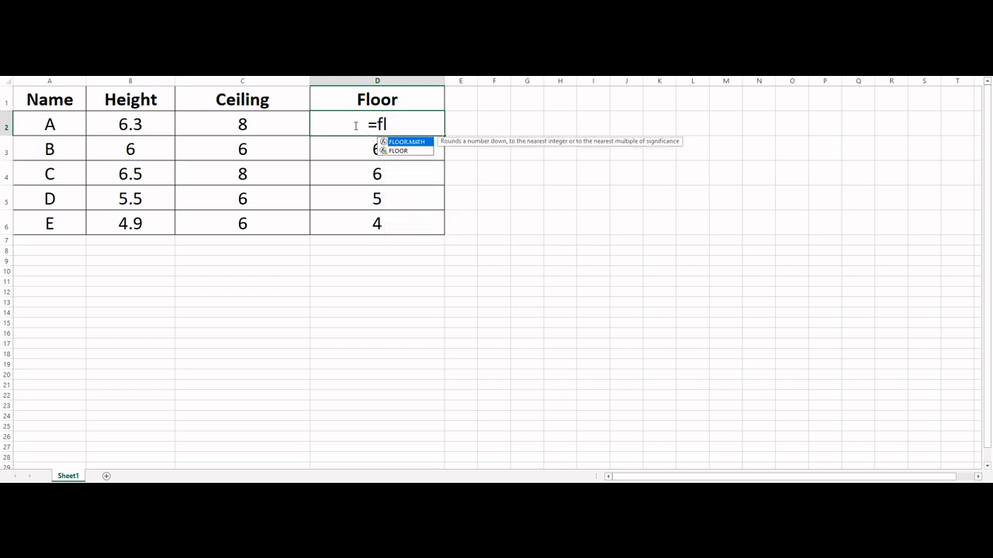
{"action": "left_click", "coordinate": [398, 150]}
{"action": "double_click", "coordinate": [397, 151]}
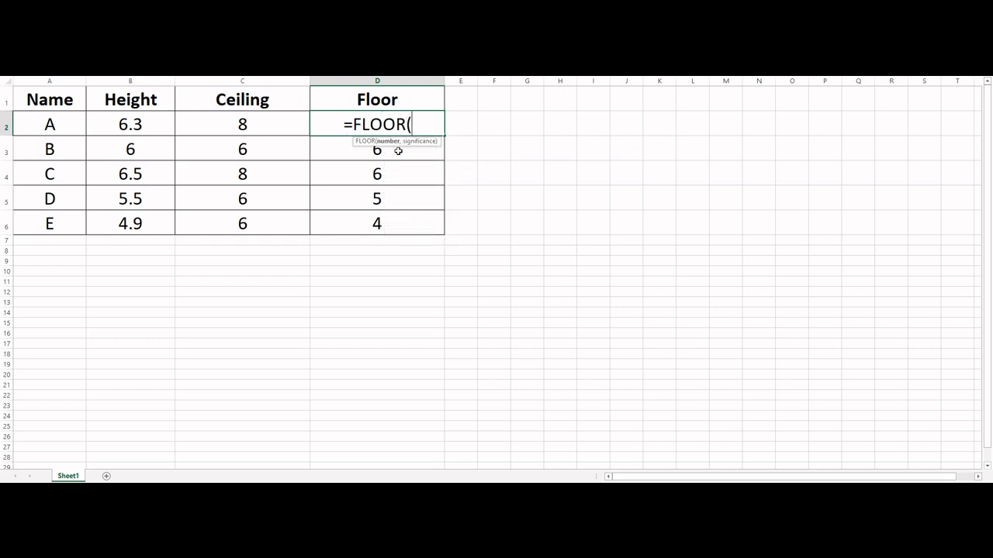
{"action": "left_click", "coordinate": [144, 124]}
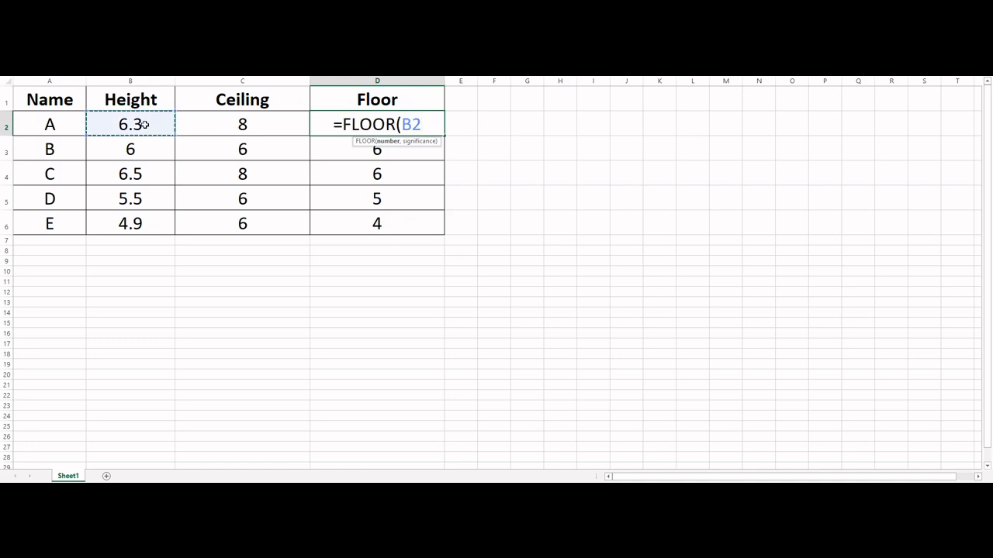
{"action": "type", "text": ",2"}
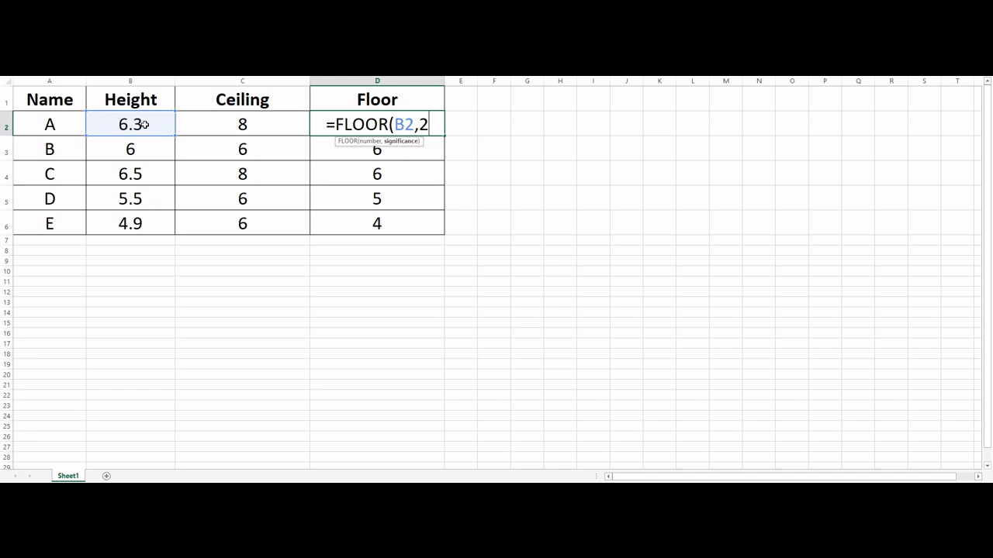
{"action": "type", "text": ")"}
{"action": "key", "text": "Return"}
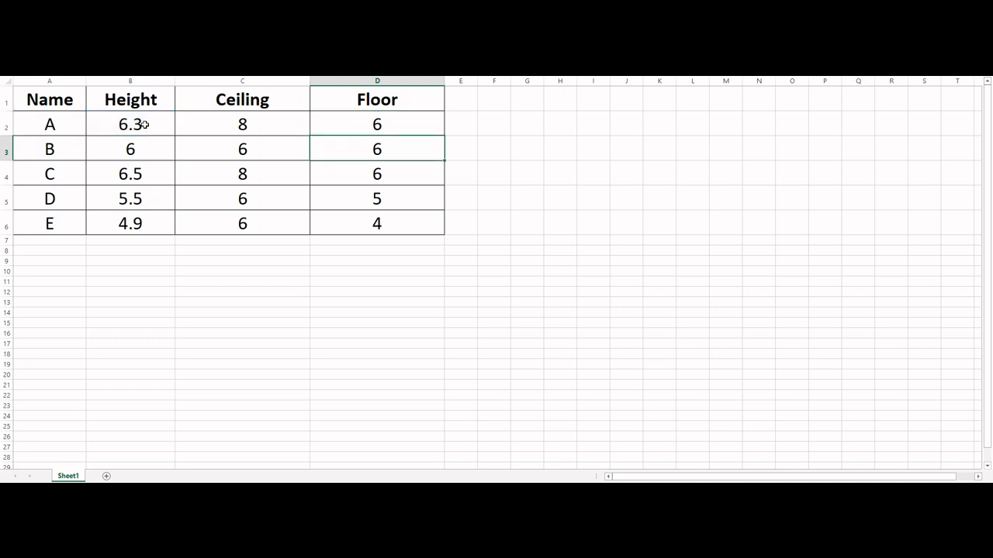
- Check the FLOOR formula in D2 and fill it down through D6
{"action": "left_click", "coordinate": [378, 124]}
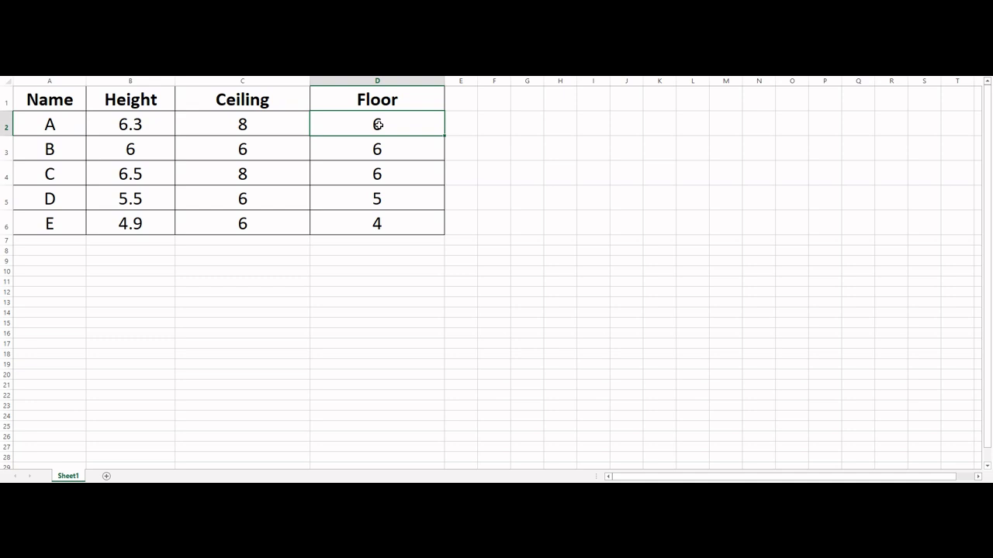
{"action": "double_click", "coordinate": [377, 125]}
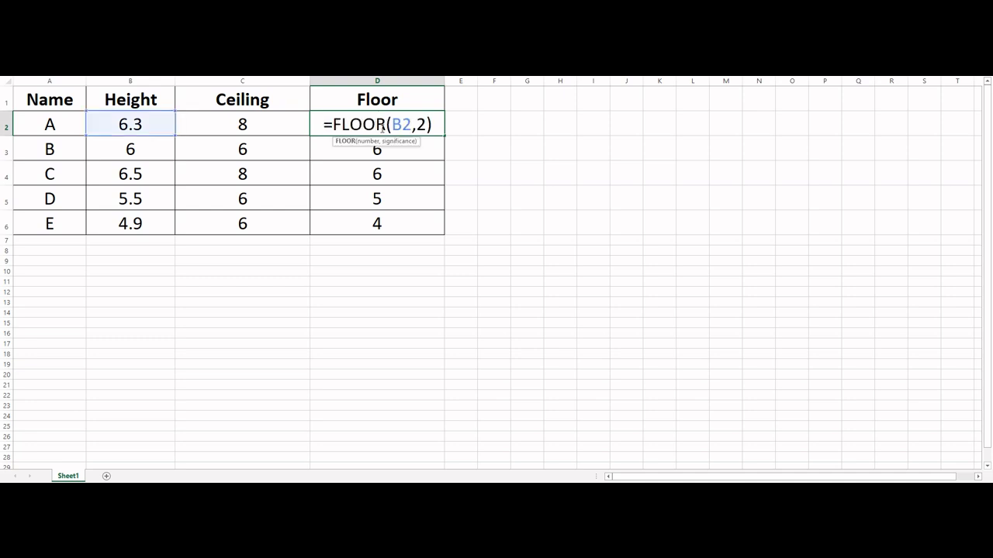
{"action": "left_click", "coordinate": [388, 147]}
{"action": "left_click", "coordinate": [397, 126]}
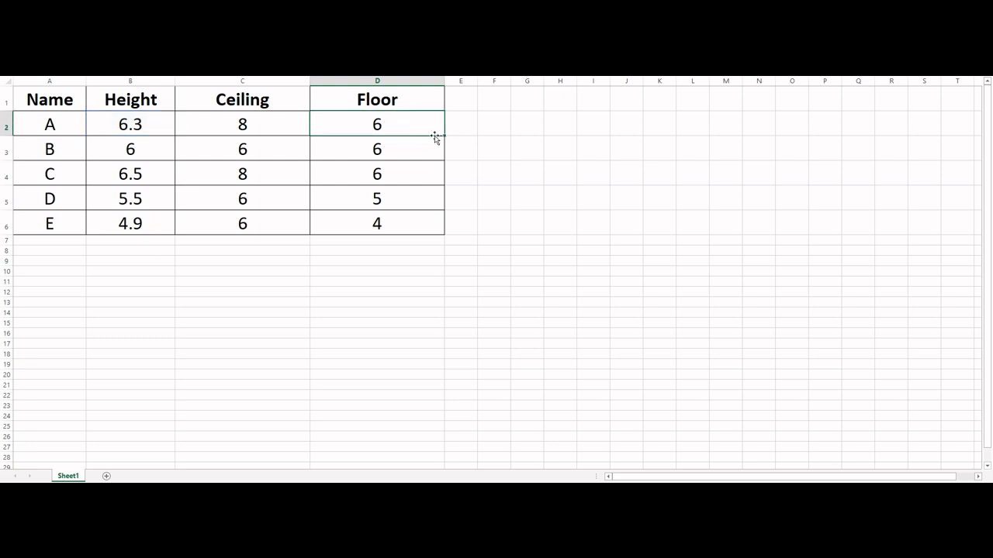
{"action": "left_click_drag", "start_coordinate": [447, 133], "coordinate": [413, 225]}
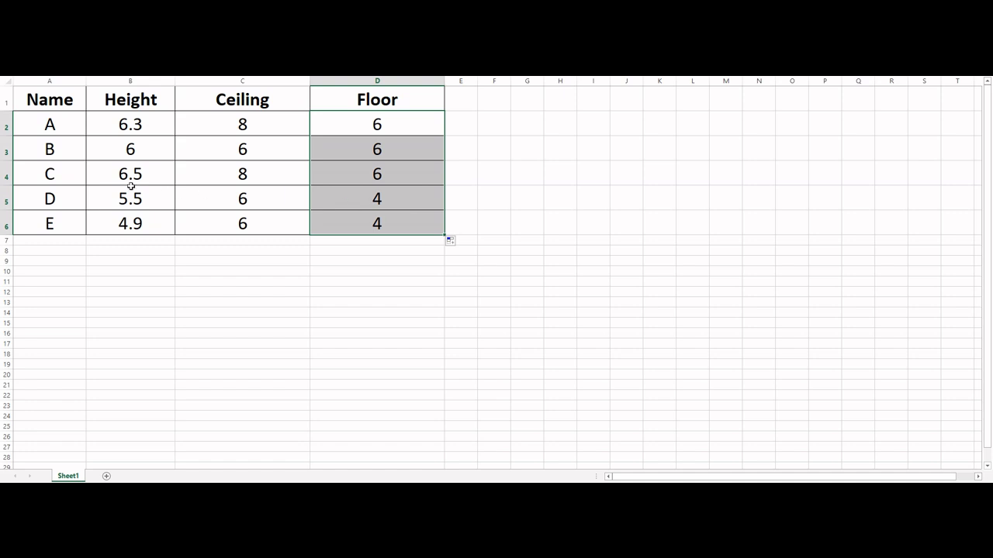